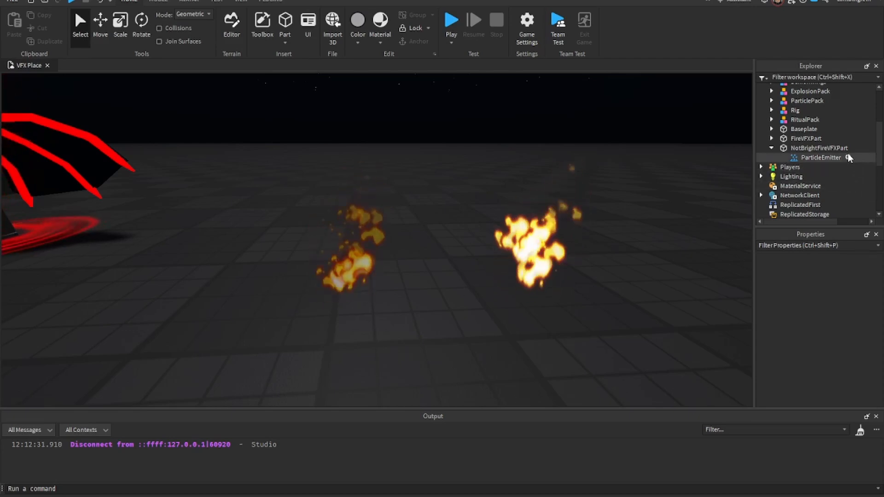
Select the ParticleEmitter under NotBrightFireVFXPart and try darkening its color to 93, 93, 93.
{"action": "left_click", "coordinate": [818, 159]}
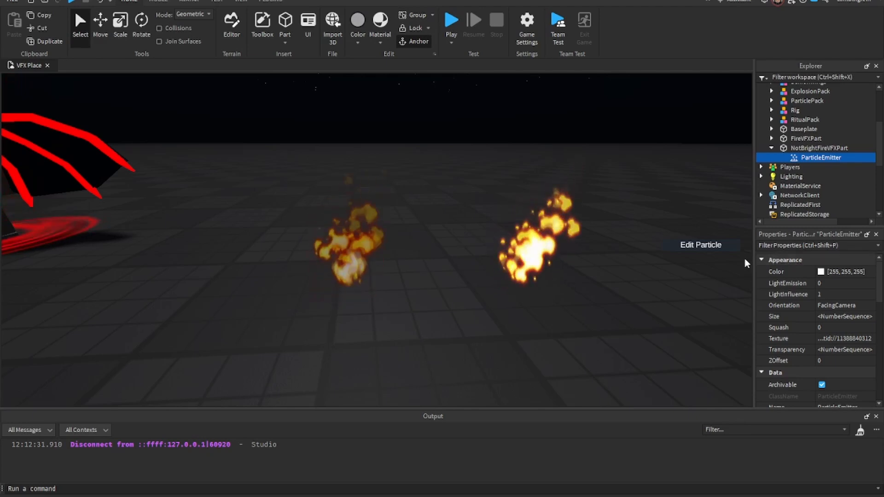
{"action": "left_click", "coordinate": [821, 273]}
{"action": "left_click", "coordinate": [820, 272]}
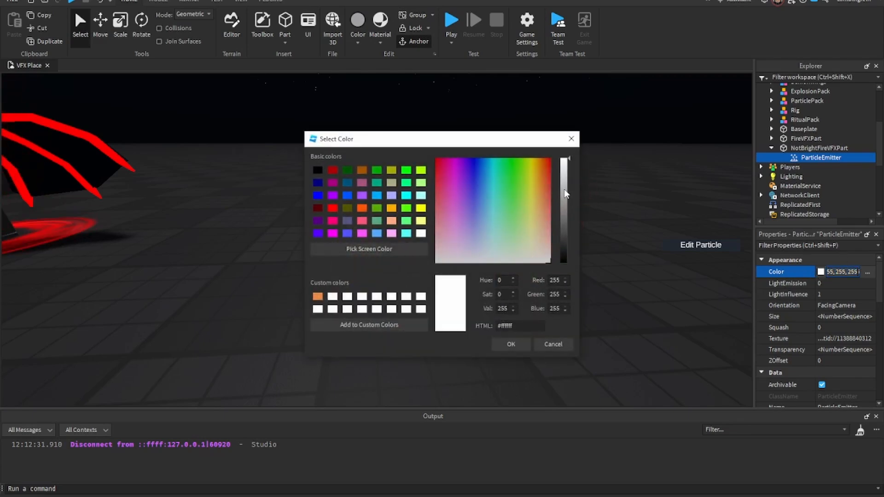
{"action": "left_click", "coordinate": [511, 345]}
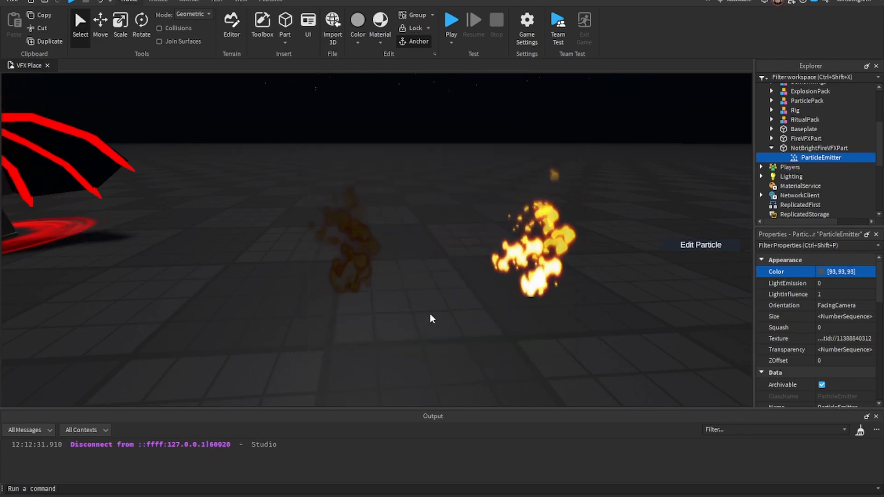
{"action": "left_click", "coordinate": [821, 273]}
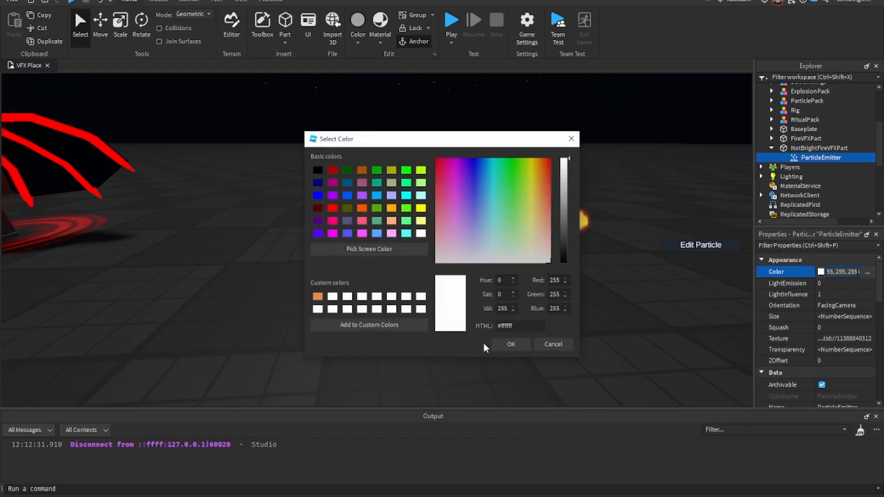
{"action": "left_click", "coordinate": [501, 342]}
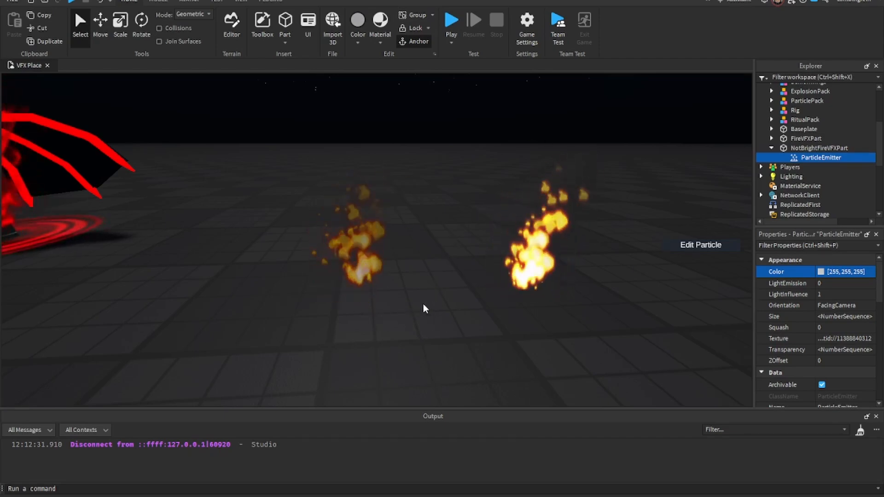
Try a bright green particle color of 55, 255, 0 on the selected emitter.
{"action": "left_click", "coordinate": [819, 273]}
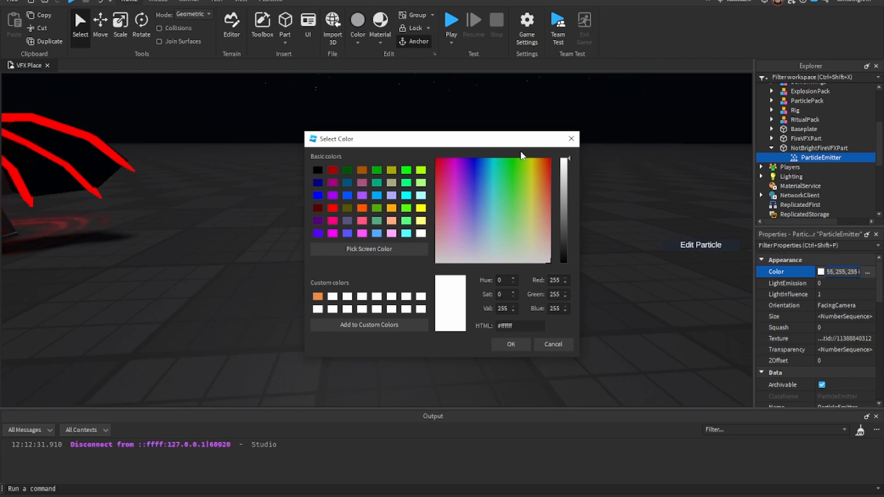
{"action": "left_click", "coordinate": [510, 160]}
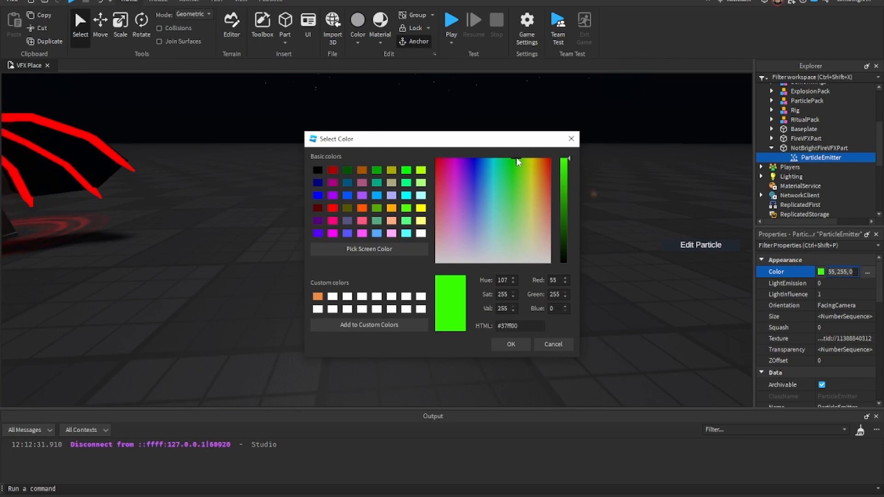
{"action": "left_click", "coordinate": [499, 342]}
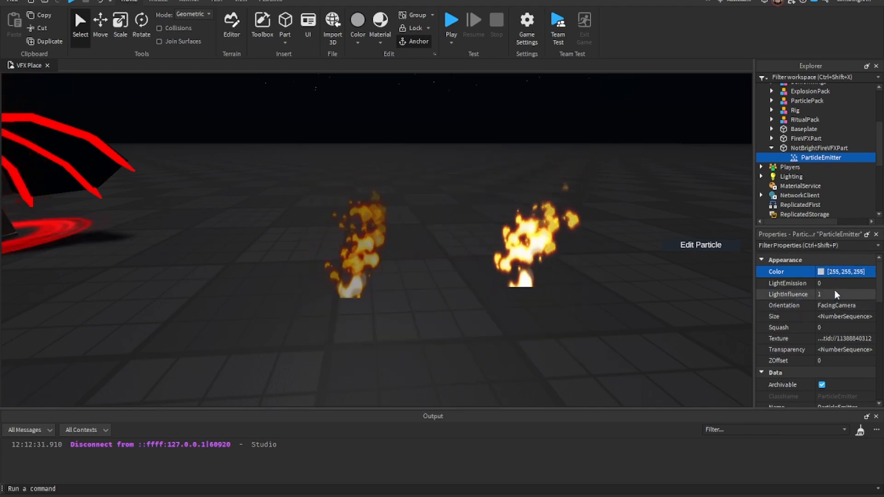
Set the emitter's LightInfluence to 0 and its Brightness to 1.
{"action": "left_click", "coordinate": [834, 291]}
{"action": "type", "text": "0"}
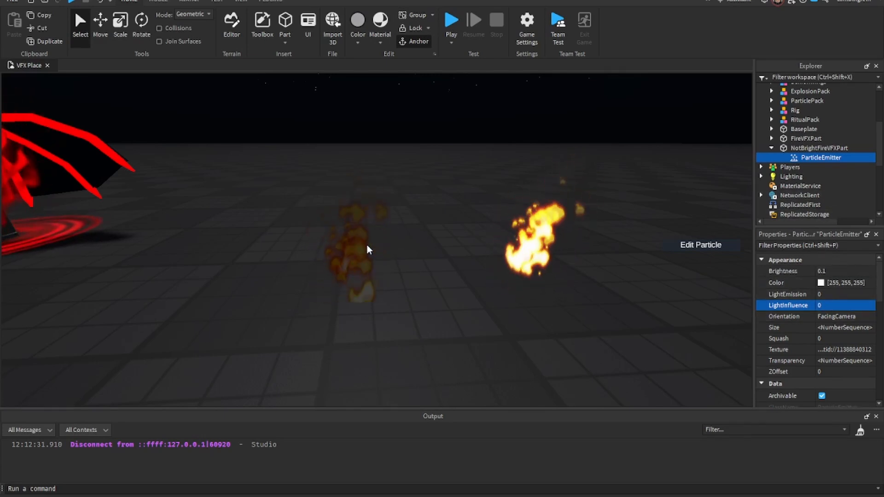
{"action": "left_click", "coordinate": [834, 271]}
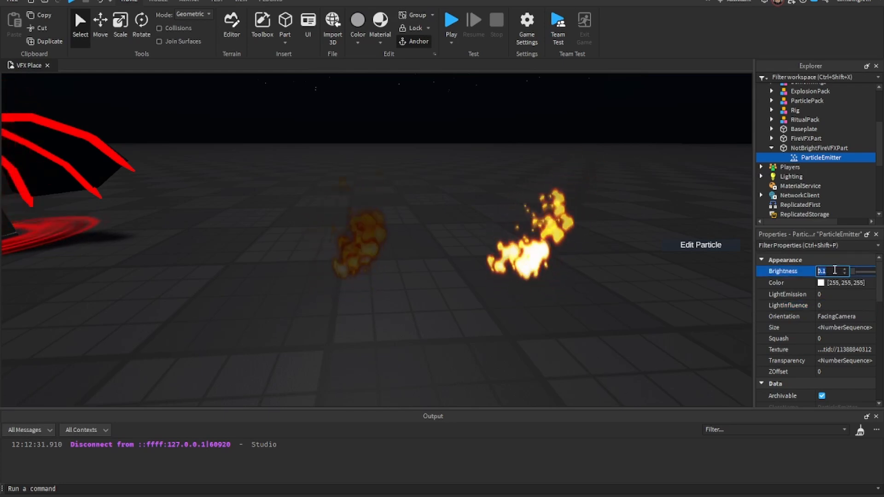
{"action": "type", "text": "1"}
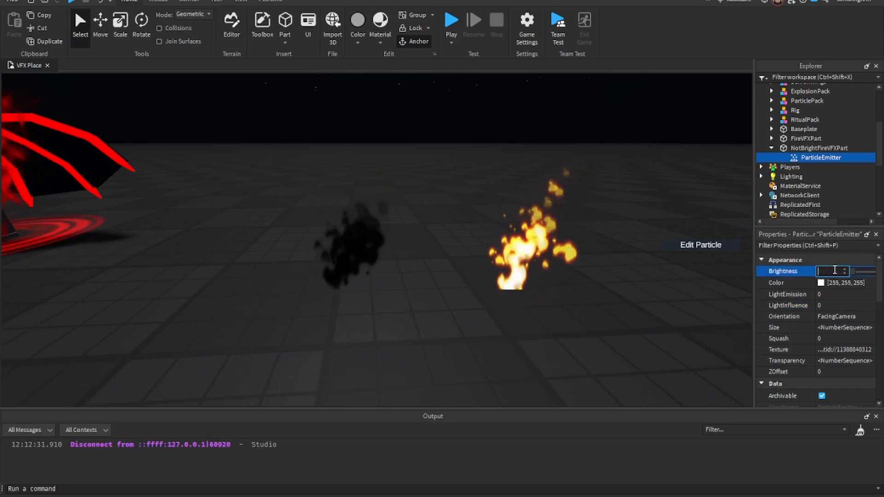
{"action": "key", "text": "Return"}
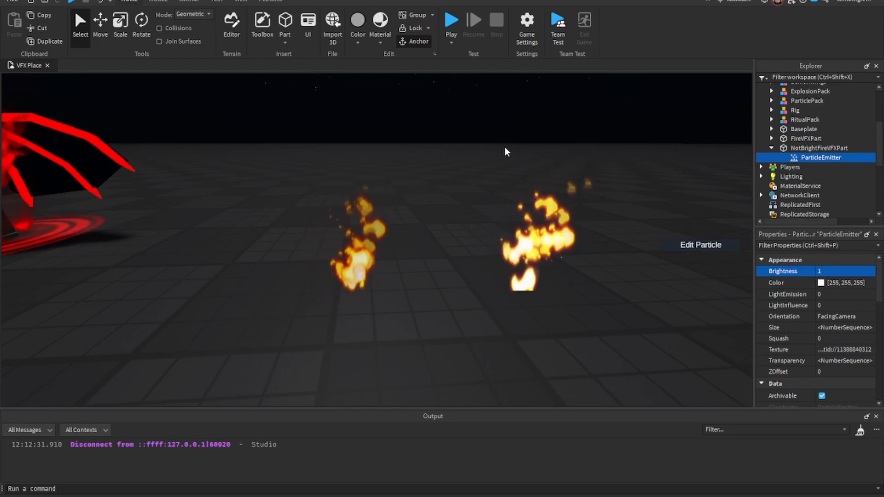
Raise the emitter's LightEmission to 1 and its Brightness to 10.
{"action": "left_click", "coordinate": [825, 272]}
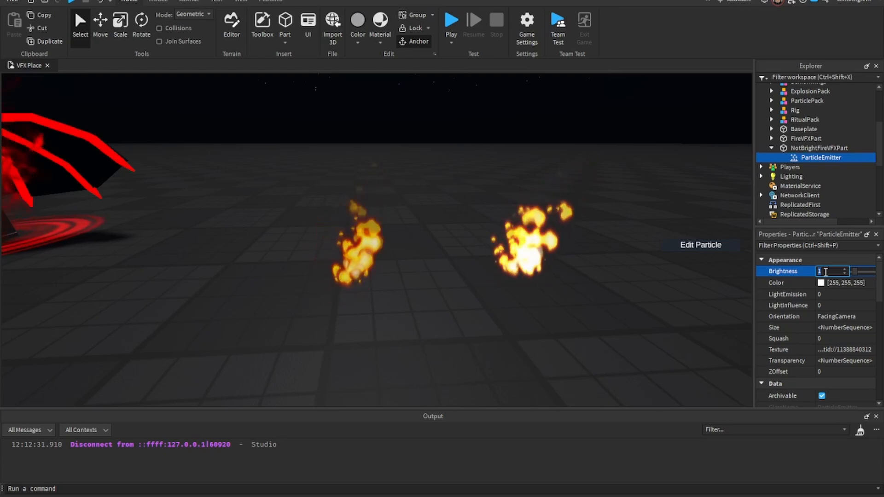
{"action": "left_click", "coordinate": [824, 272]}
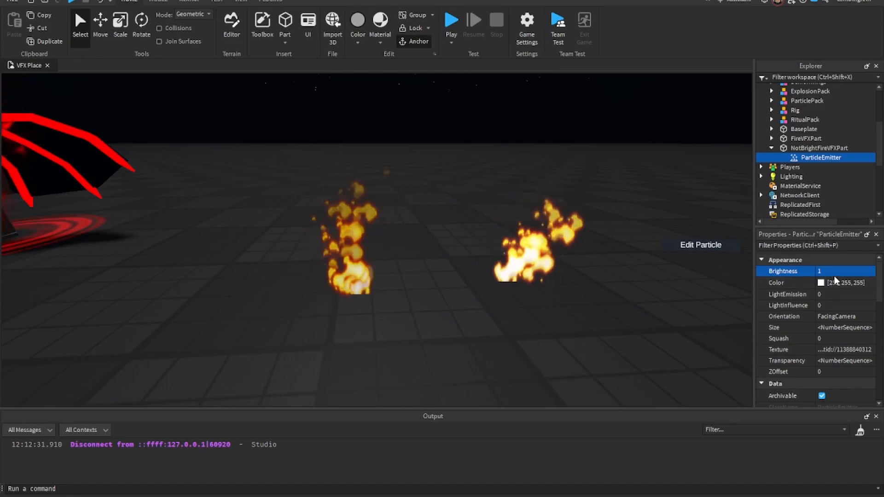
{"action": "left_click", "coordinate": [828, 295]}
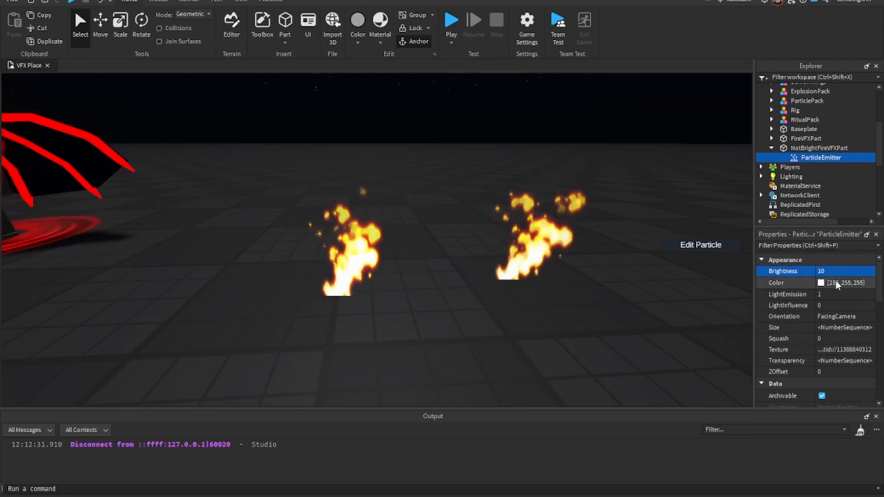
Look through the emitter's appearance, emission, shape, flipbook, motion and particle properties.
{"action": "scroll", "coordinate": [834, 323], "scroll_direction": "down", "scroll_amount": 1}
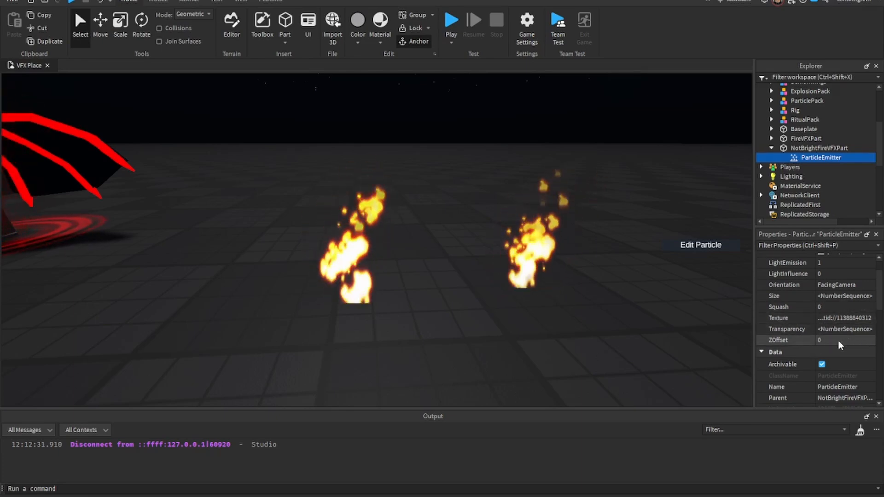
{"action": "scroll", "coordinate": [850, 336], "scroll_direction": "up", "scroll_amount": 1}
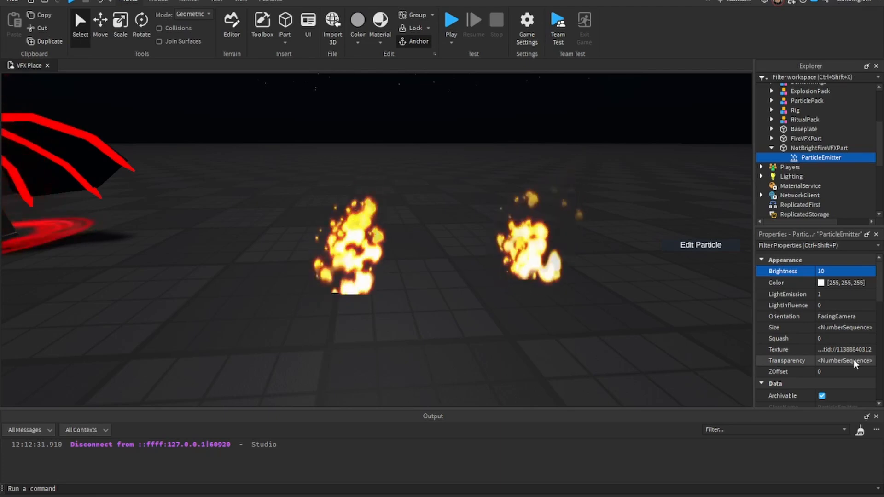
{"action": "scroll", "coordinate": [854, 359], "scroll_direction": "down", "scroll_amount": 8}
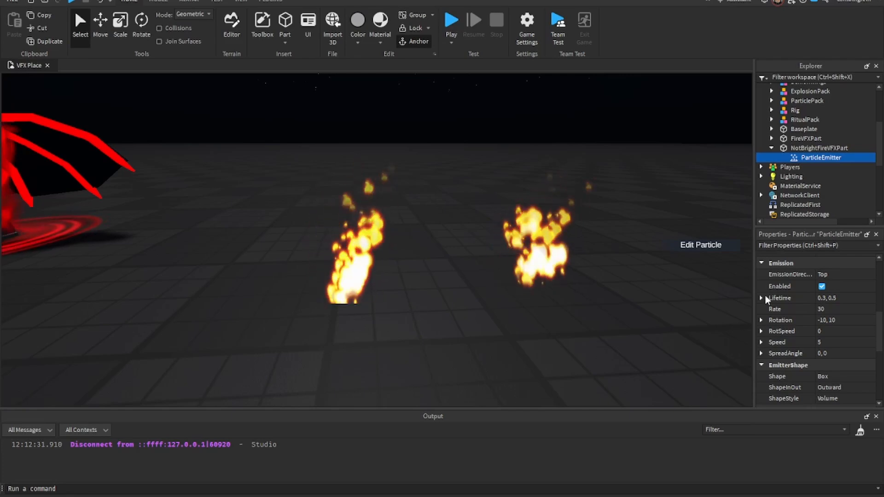
{"action": "scroll", "coordinate": [839, 326], "scroll_direction": "down", "scroll_amount": 5}
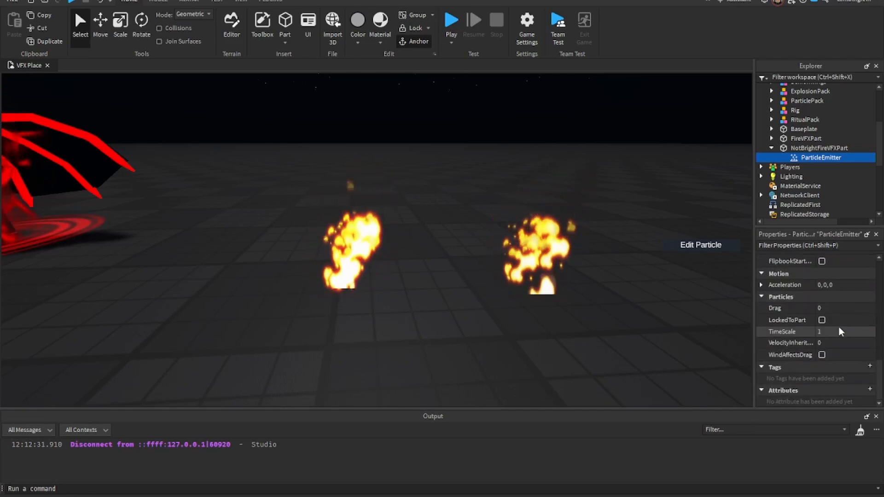
{"action": "scroll", "coordinate": [839, 327], "scroll_direction": "up", "scroll_amount": 8}
{"action": "scroll", "coordinate": [840, 327], "scroll_direction": "down", "scroll_amount": 3}
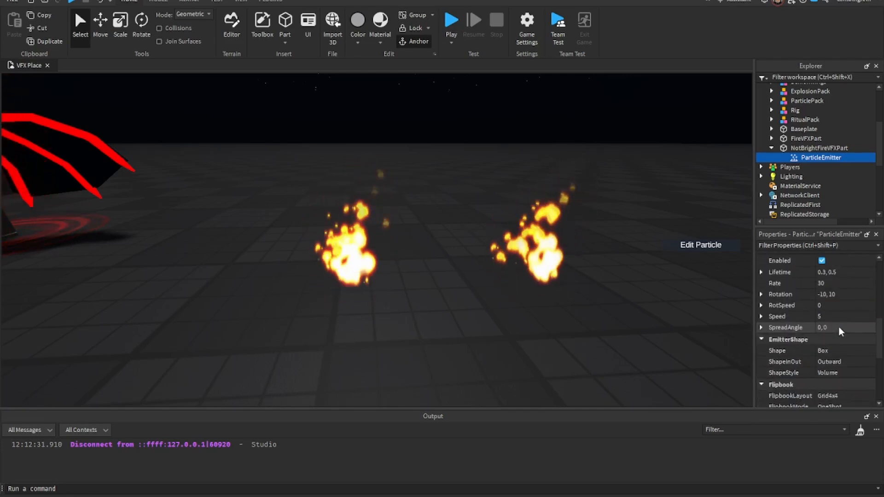
{"action": "scroll", "coordinate": [839, 326], "scroll_direction": "up", "scroll_amount": 1}
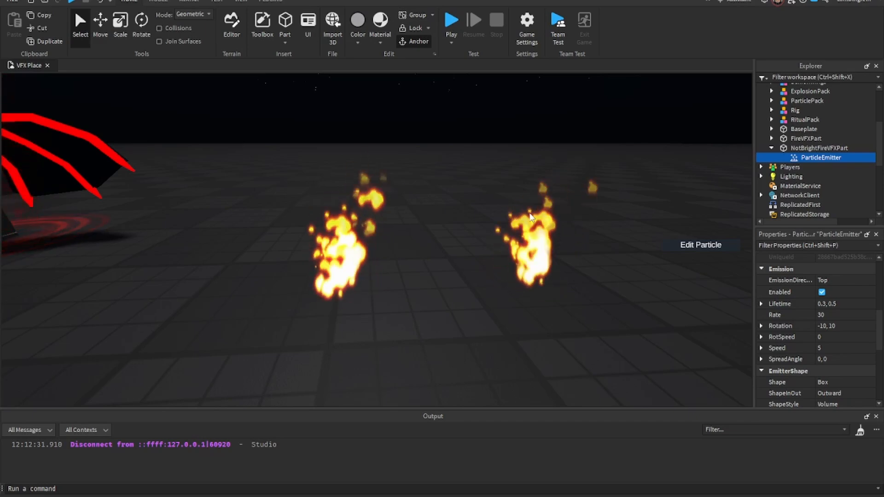
{"action": "scroll", "coordinate": [861, 324], "scroll_direction": "down", "scroll_amount": 5}
{"action": "scroll", "coordinate": [858, 323], "scroll_direction": "up", "scroll_amount": 10}
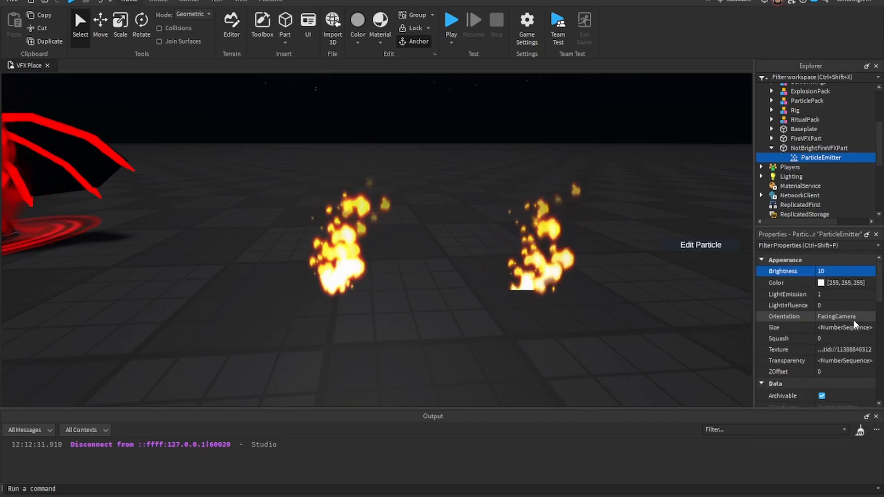
{"action": "scroll", "coordinate": [808, 298], "scroll_direction": "down", "scroll_amount": 4}
{"action": "scroll", "coordinate": [809, 298], "scroll_direction": "up", "scroll_amount": 5}
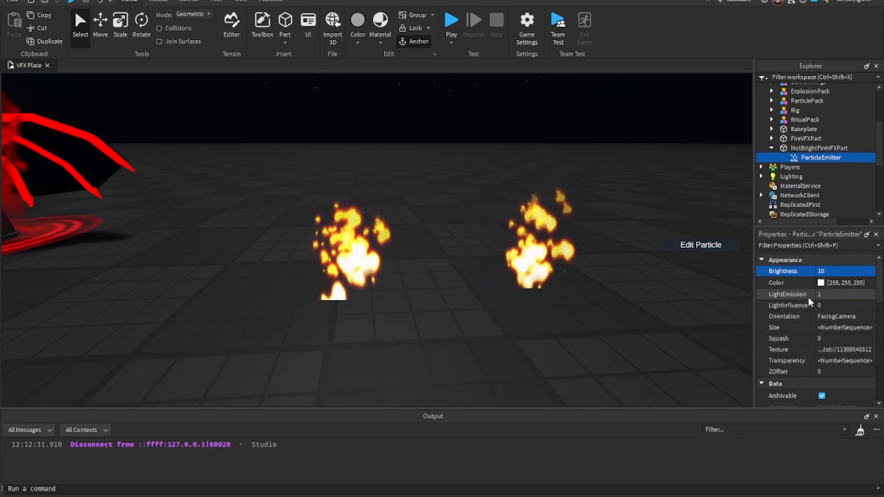
Try the emitter's Brightness at 3 and at 1 to compare the flame's look.
{"action": "left_click", "coordinate": [840, 273]}
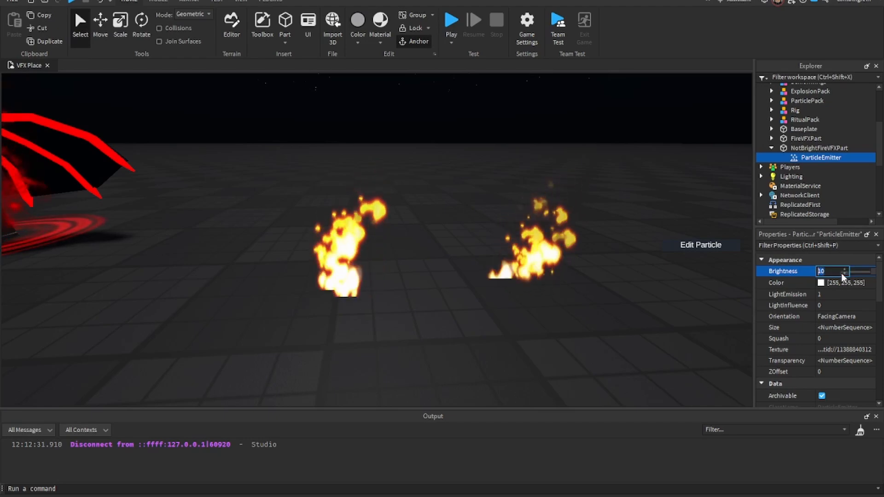
{"action": "type", "text": "3"}
{"action": "key", "text": "Return"}
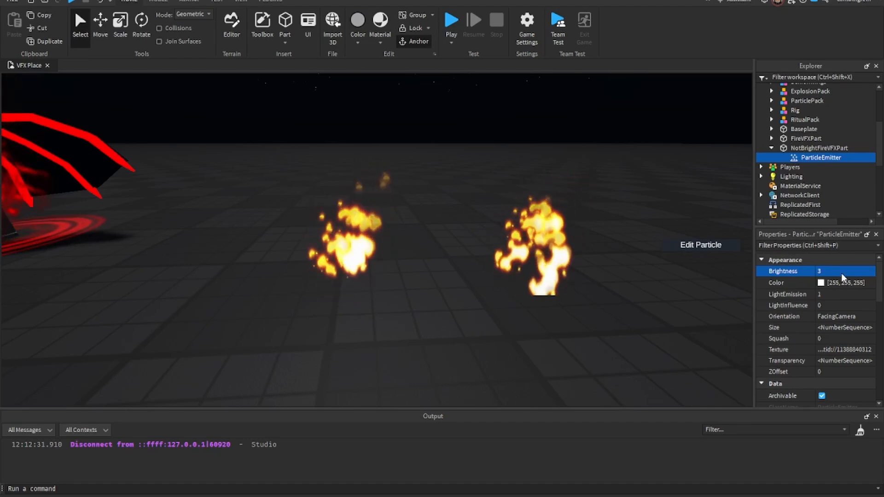
{"action": "left_click", "coordinate": [841, 273]}
{"action": "key", "text": "BackSpace"}
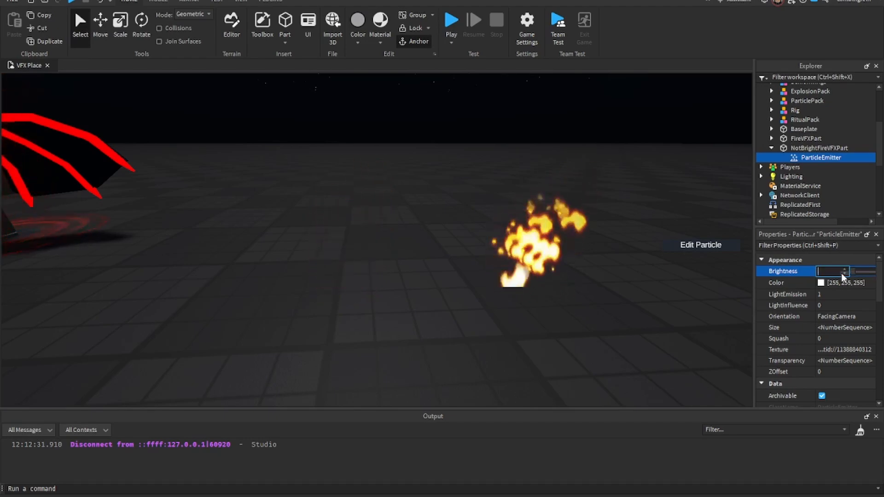
{"action": "type", "text": "1"}
{"action": "key", "text": "Return"}
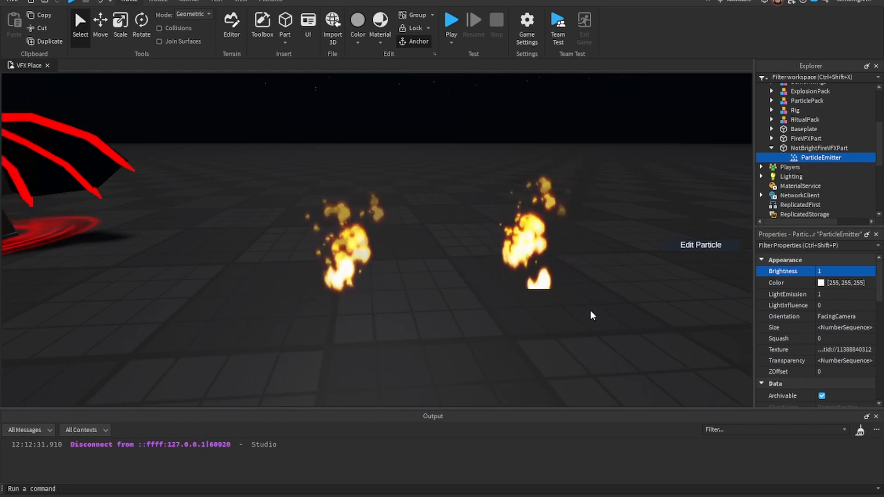
Set the emitter's Brightness to 10 and its LightEmission to 0.
{"action": "left_click", "coordinate": [825, 273]}
{"action": "type", "text": "10"}
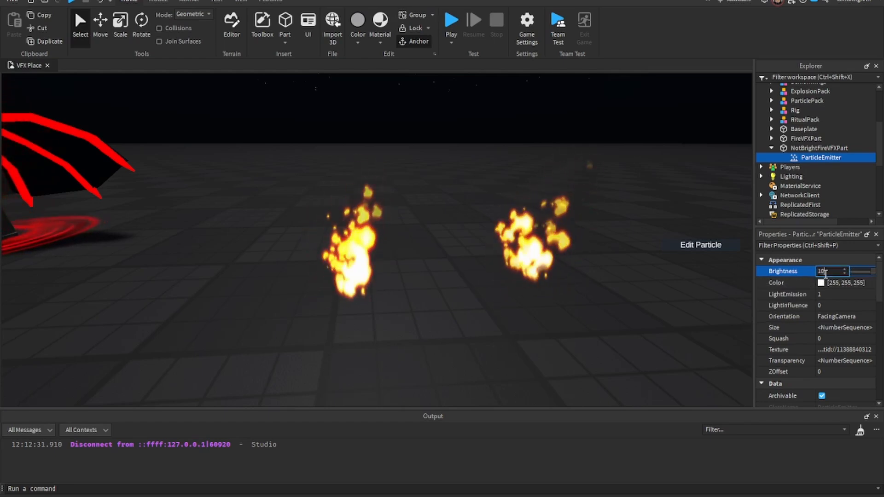
{"action": "key", "text": "Return"}
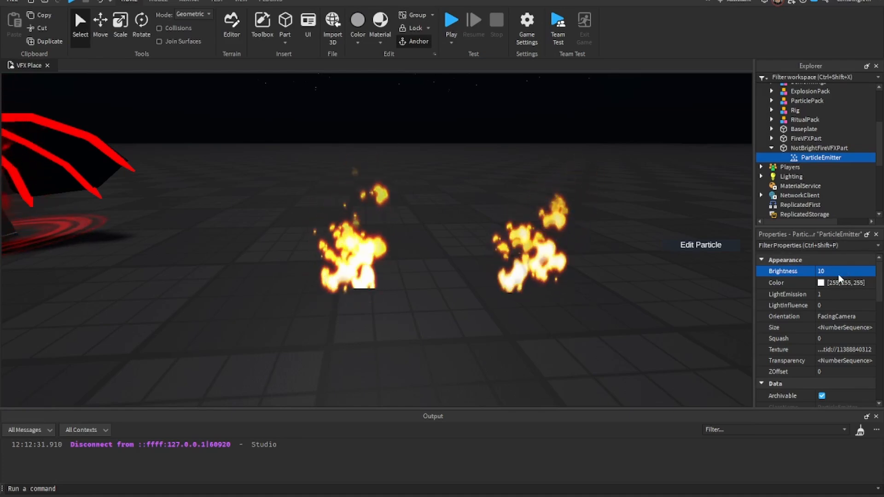
{"action": "left_click", "coordinate": [828, 294]}
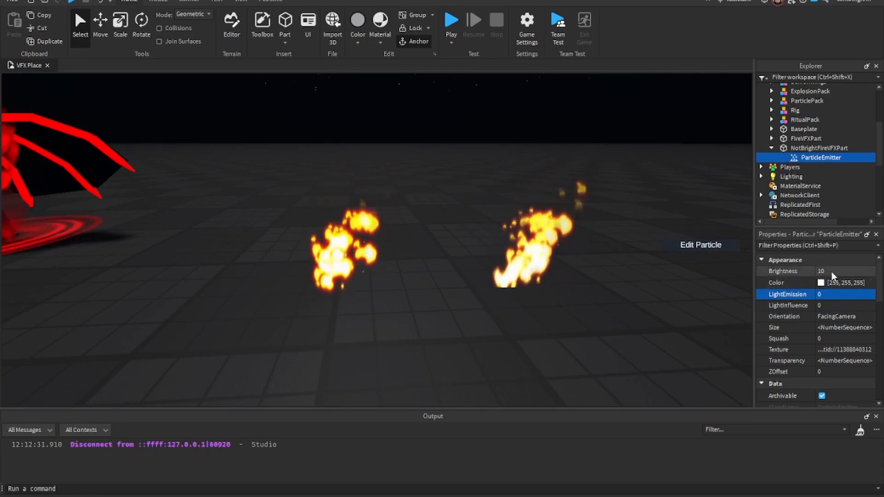
Reduce the emitter's Brightness to 1.
{"action": "left_click", "coordinate": [831, 271]}
{"action": "type", "text": "1"}
{"action": "key", "text": "Return"}
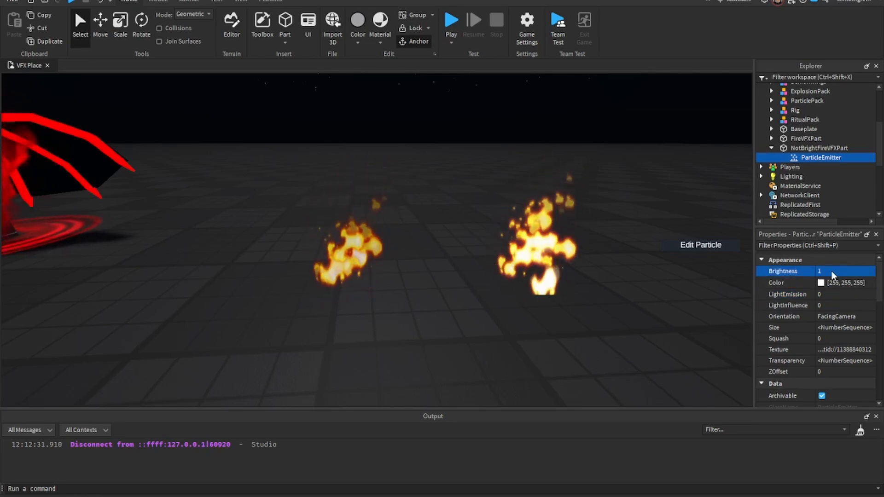
Try a LightEmission of 1 on the emitter, and settle on LightEmission 0 with Brightness 5.
{"action": "left_click", "coordinate": [833, 296]}
{"action": "type", "text": "1"}
{"action": "key", "text": "Return"}
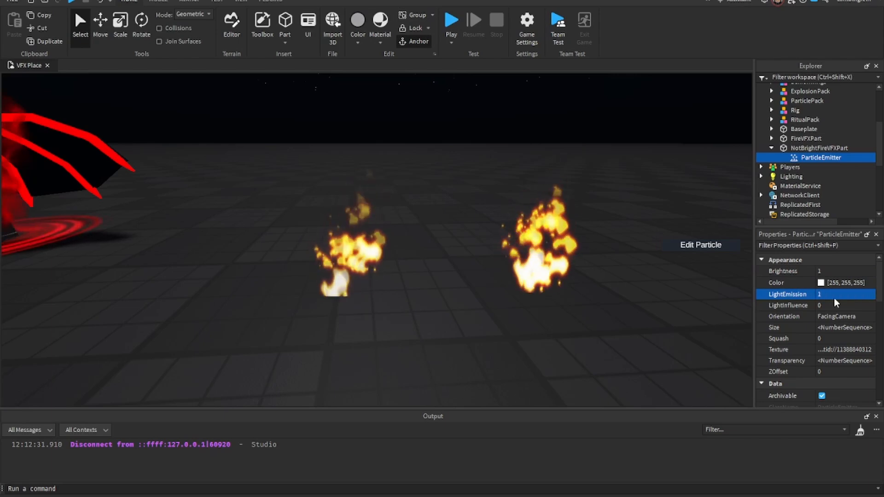
{"action": "left_click", "coordinate": [834, 300]}
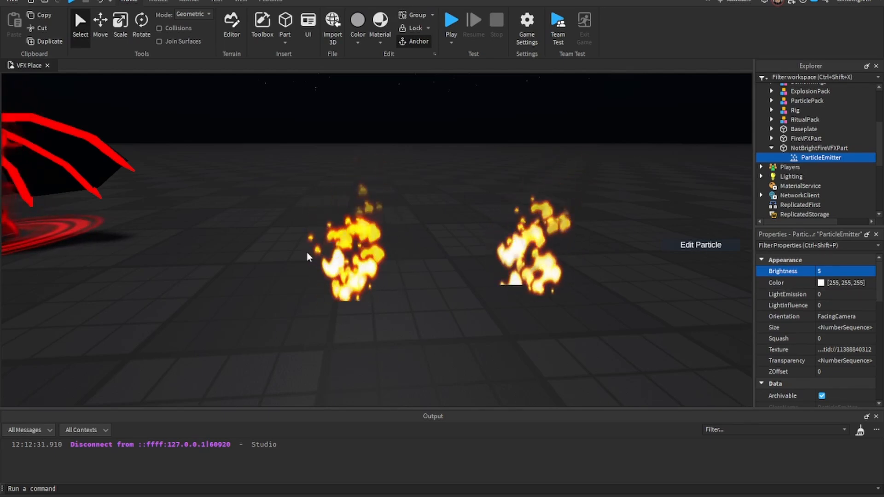
Duplicate the ParticleEmitter inside NotBrightFireVFXPart four times to make the fire denser.
{"action": "right_click_drag", "start_coordinate": [492, 282], "coordinate": [483, 299]}
{"action": "key", "text": "d"}
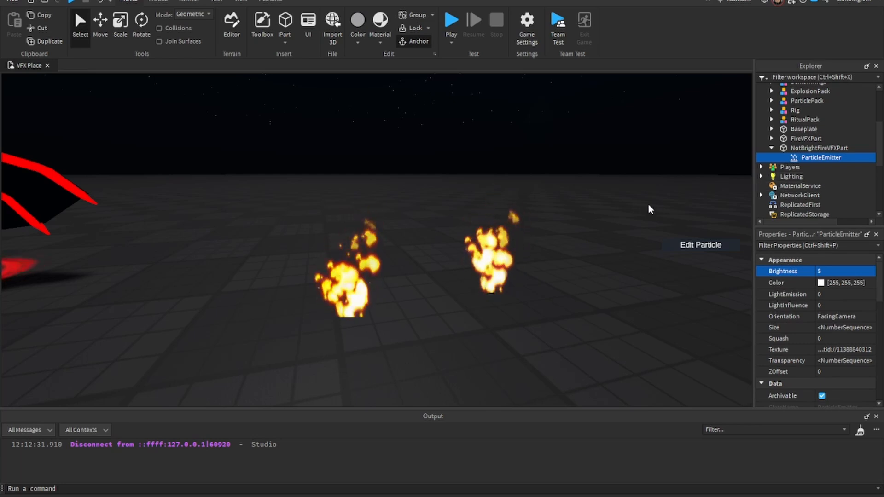
{"action": "key", "text": "ctrl+d"}
{"action": "key", "text": "ctrl+d"}
{"action": "key", "text": "ctrl+d"}
{"action": "key", "text": "ctrl+d"}
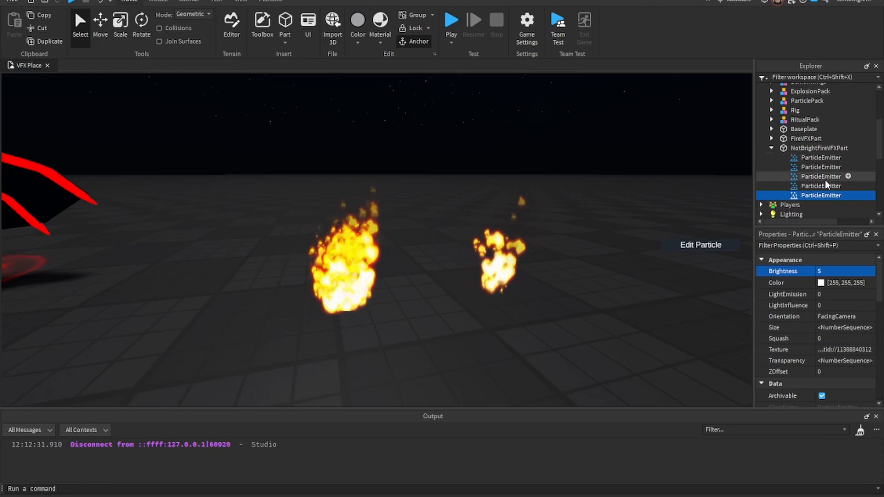
Delete the four duplicate ParticleEmitters from NotBrightFireVFXPart and set the remaining emitter's Brightness to 10.
{"action": "key", "text": "Delete"}
{"action": "left_click", "coordinate": [811, 167]}
{"action": "key", "text": "Delete"}
{"action": "left_click", "coordinate": [811, 167]}
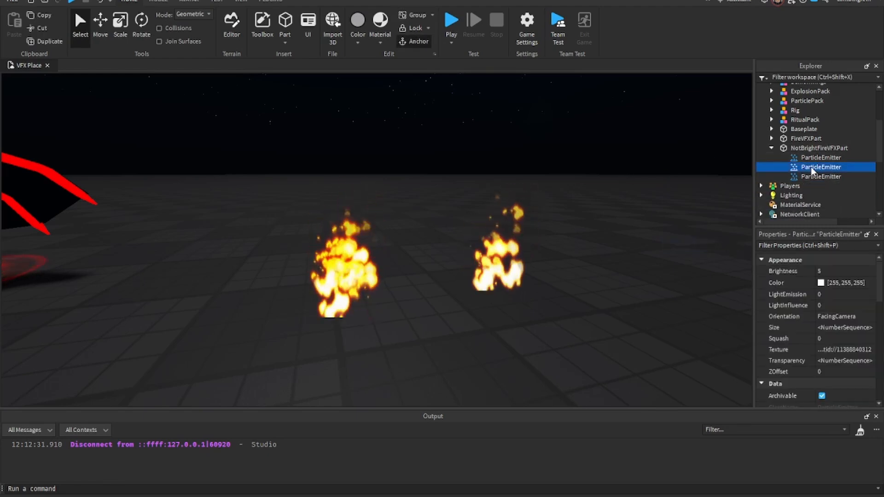
{"action": "key", "text": "Delete"}
{"action": "left_click", "coordinate": [811, 167]}
{"action": "key", "text": "Delete"}
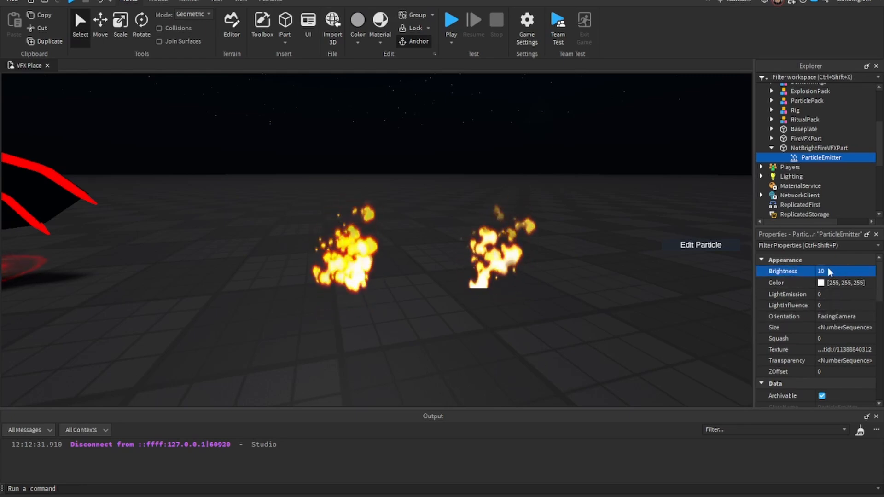
Try stacking ten duplicates of the ParticleEmitter in NotBrightFireVFXPart, and remove all ten again.
{"action": "key", "text": "ctrl+d"}
{"action": "key", "text": "ctrl+d"}
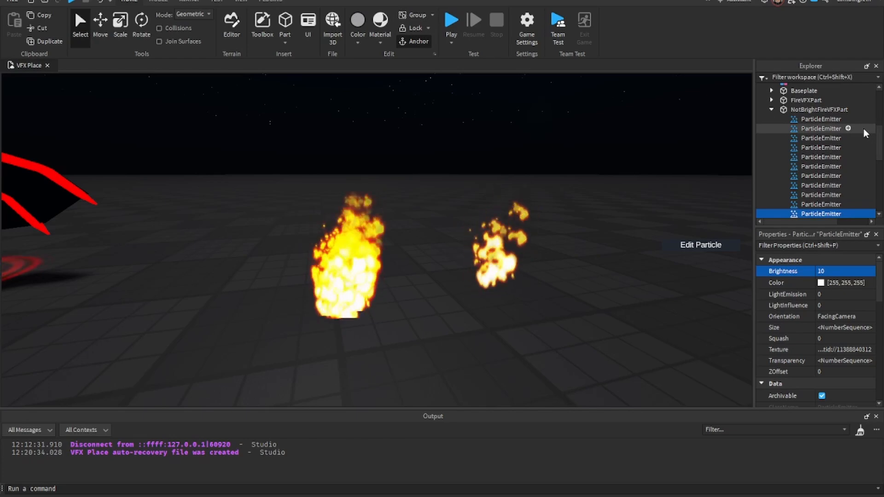
{"action": "left_click_drag", "start_coordinate": [863, 129], "coordinate": [860, 211]}
{"action": "scroll", "coordinate": [807, 189], "scroll_direction": "down", "scroll_amount": 1}
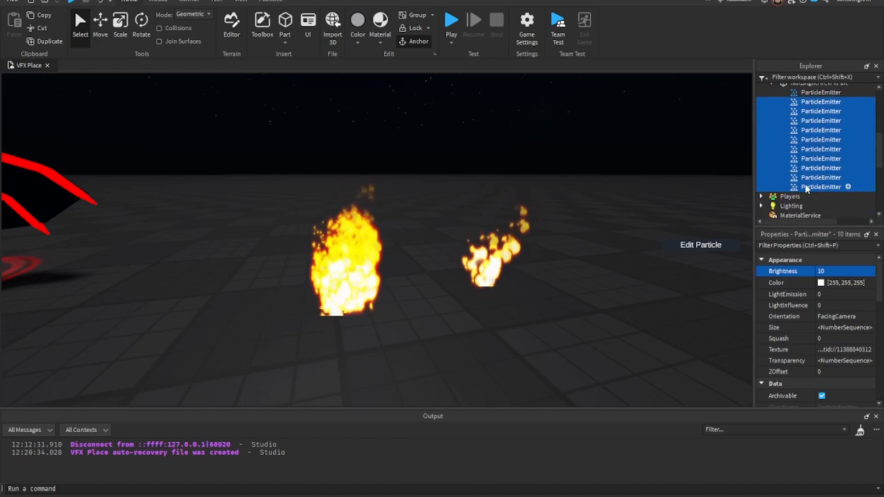
{"action": "key", "text": "Delete"}
{"action": "scroll", "coordinate": [813, 146], "scroll_direction": "up", "scroll_amount": 2}
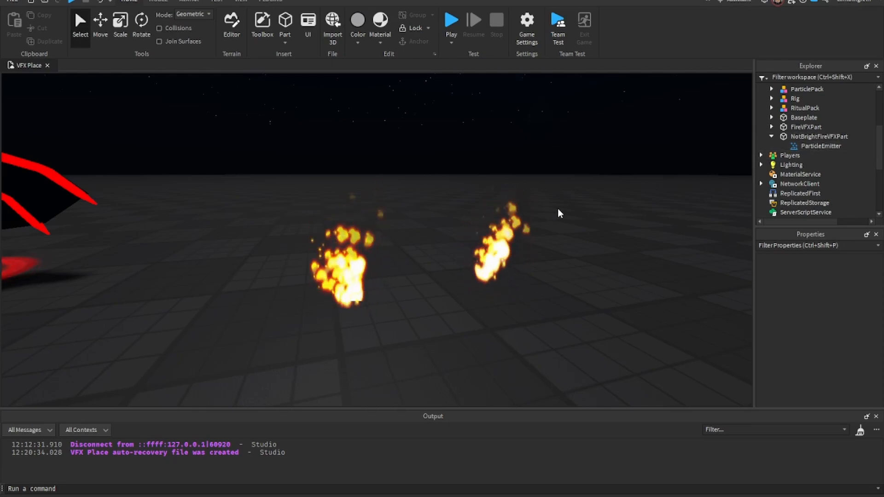
Examine the red beam effect linking the two grey spheres from close up and from farther away.
{"action": "right_click_drag", "start_coordinate": [558, 211], "coordinate": [557, 208]}
{"action": "key", "text": "w"}
{"action": "key", "text": "w"}
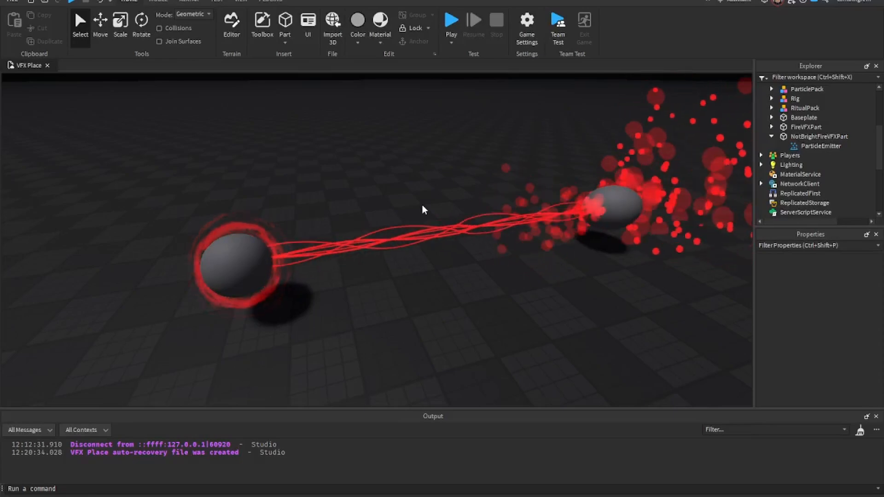
{"action": "key", "text": "w"}
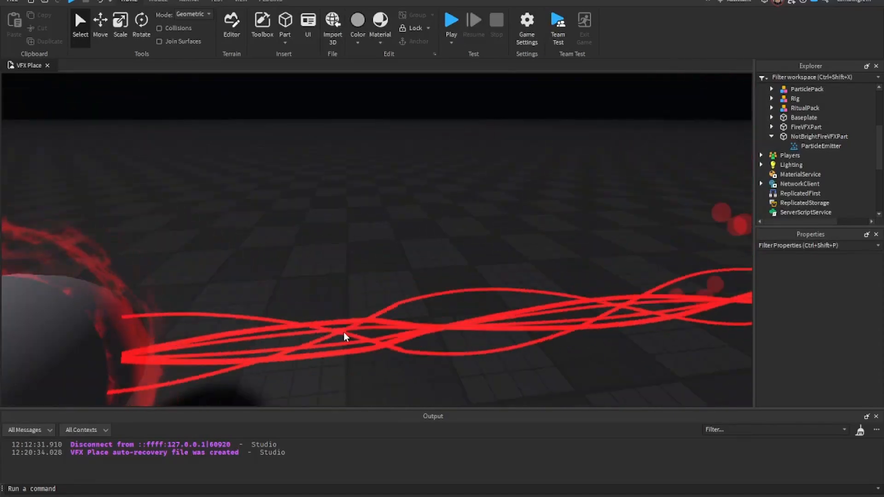
{"action": "right_click_drag", "start_coordinate": [461, 296], "coordinate": [462, 296]}
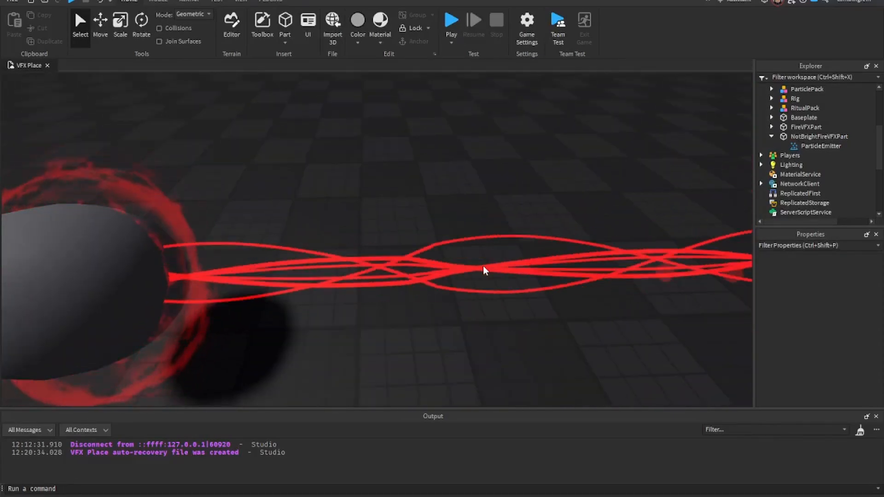
{"action": "scroll", "coordinate": [460, 265], "scroll_direction": "down", "scroll_amount": 5}
{"action": "right_click_drag", "start_coordinate": [462, 265], "coordinate": [472, 293]}
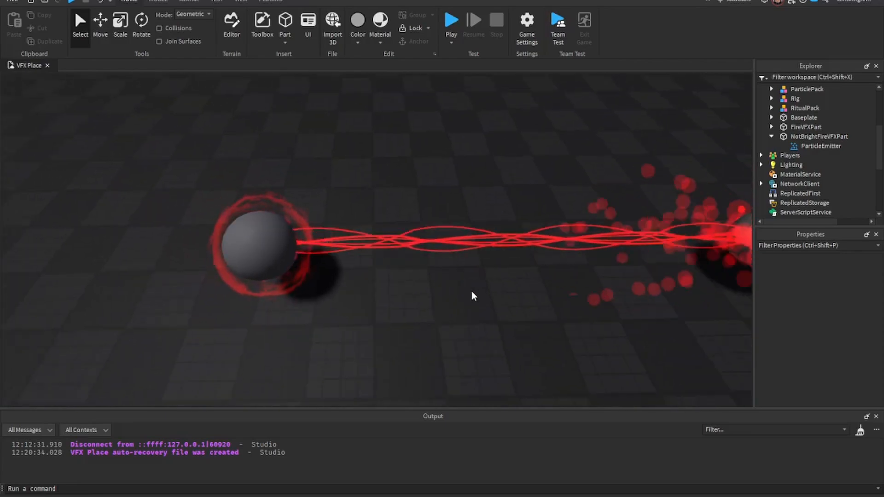
{"action": "scroll", "coordinate": [472, 295], "scroll_direction": "up", "scroll_amount": 5}
{"action": "key", "text": "s"}
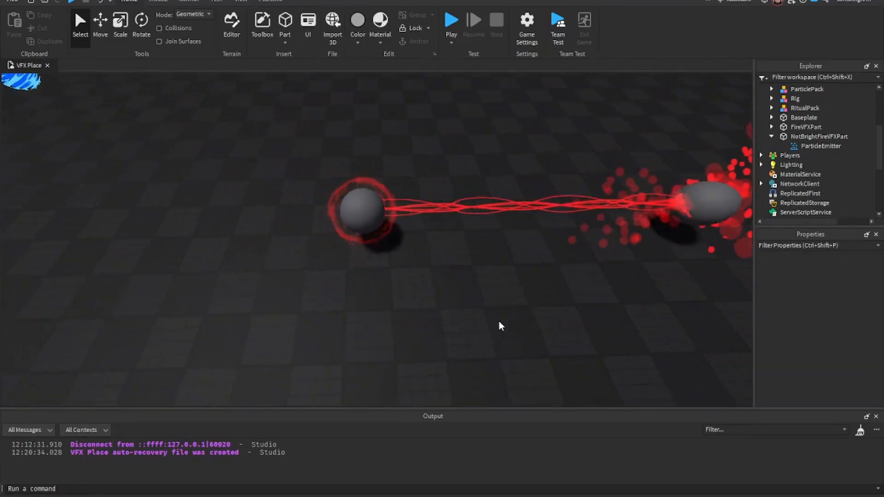
Compare the two fire effects from several angles and review the properties of NotBrightFireVFXPart's ParticleEmitter.
{"action": "right_click_drag", "start_coordinate": [499, 321], "coordinate": [498, 321]}
{"action": "key", "text": "s"}
{"action": "key", "text": "d"}
{"action": "key", "text": "w"}
{"action": "key", "text": "w"}
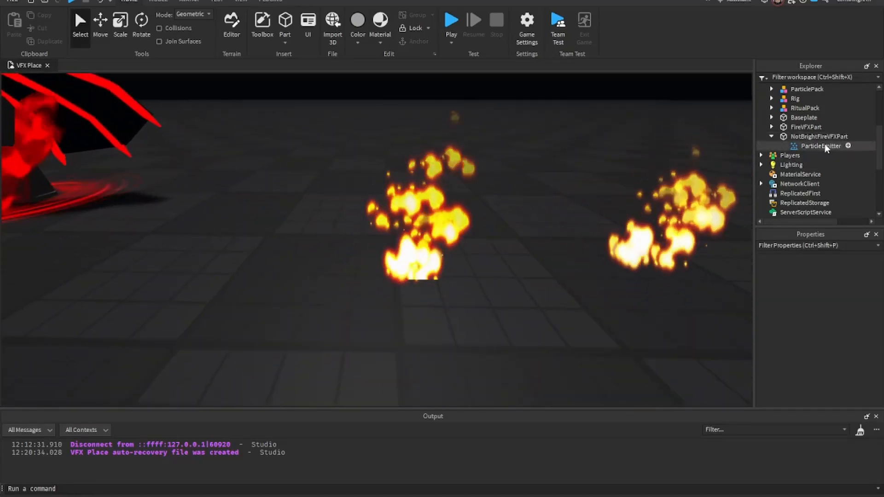
{"action": "left_click", "coordinate": [812, 146]}
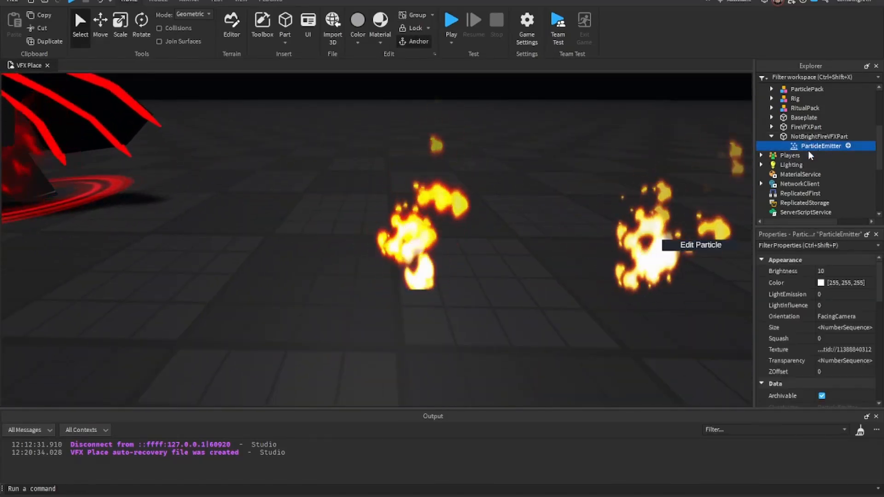
{"action": "right_click_drag", "start_coordinate": [693, 339], "coordinate": [699, 340]}
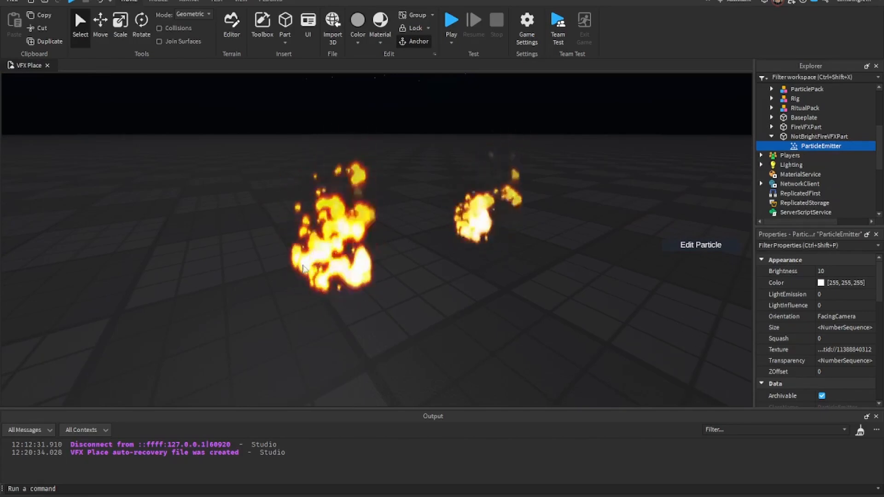
{"action": "mouse_move", "coordinate": [483, 282]}
{"action": "right_mouse_down"}
{"action": "mouse_move", "coordinate": [486, 277]}
{"action": "mouse_move", "coordinate": [482, 283]}
{"action": "right_mouse_up"}
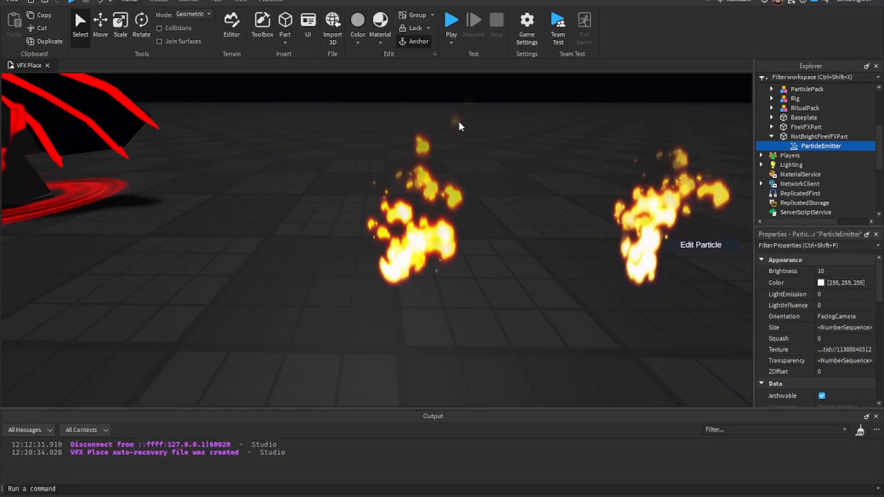
{"action": "scroll", "coordinate": [776, 298], "scroll_direction": "down", "scroll_amount": 5}
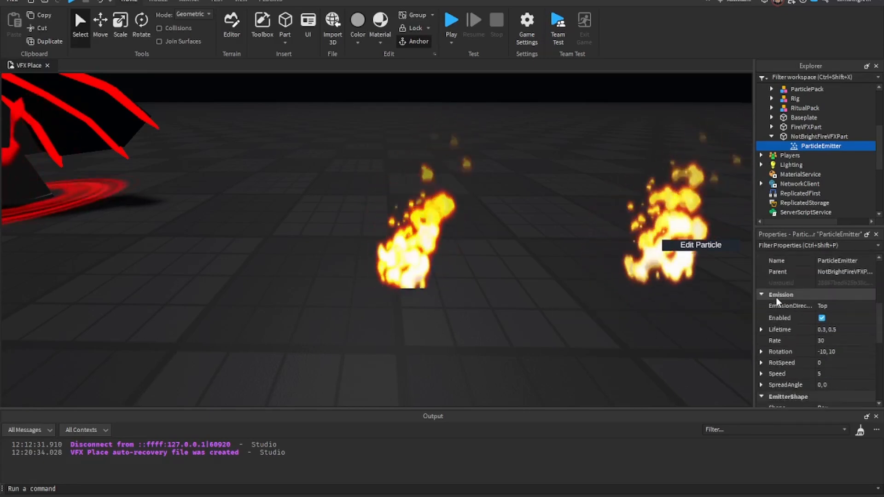
{"action": "scroll", "coordinate": [777, 298], "scroll_direction": "down", "scroll_amount": 3}
{"action": "scroll", "coordinate": [776, 297], "scroll_direction": "up", "scroll_amount": 10}
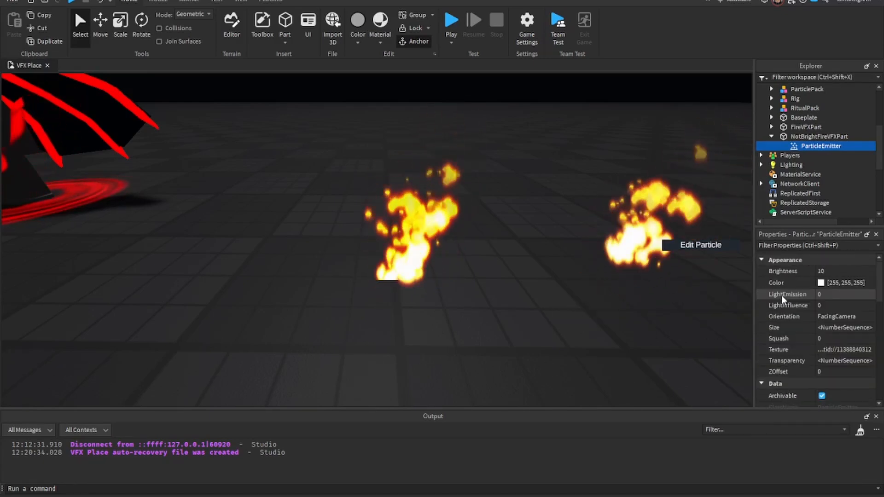
{"action": "right_click_drag", "start_coordinate": [392, 307], "coordinate": [412, 309]}
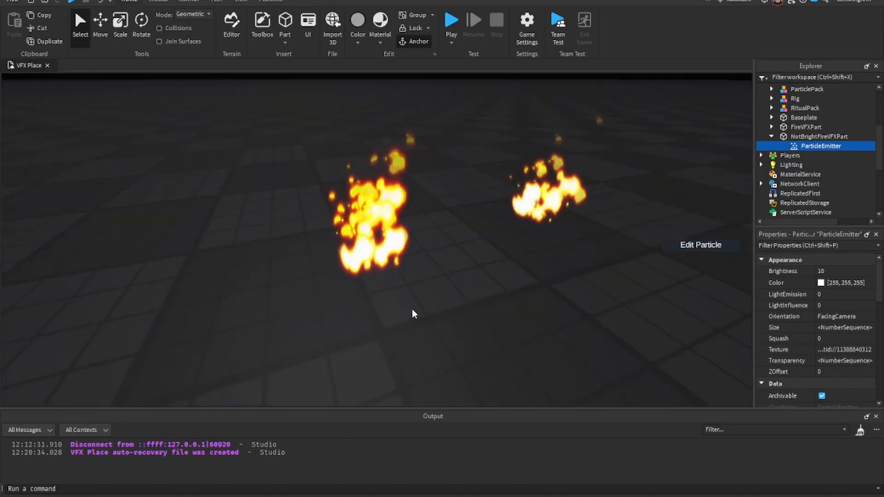